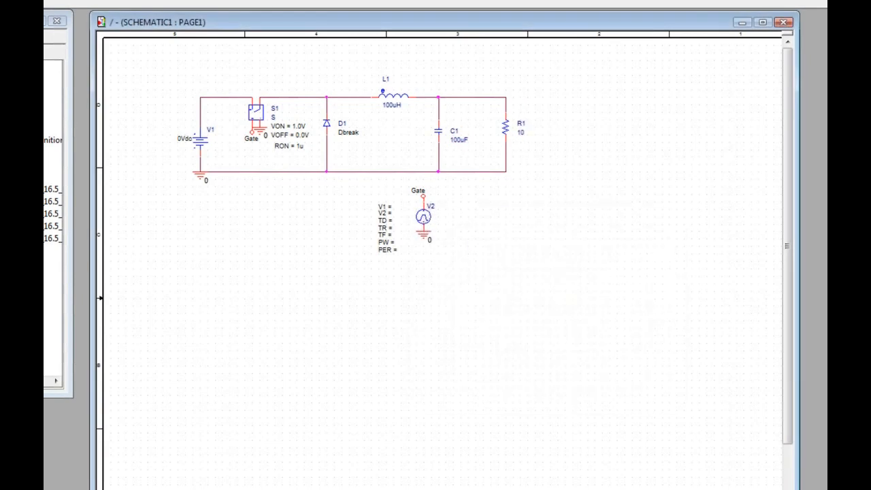
Set pulse source V2's initial level V1 to 0 and its pulsed level V2 to 1.
{"action": "double_click", "coordinate": [385, 207]}
{"action": "type", "text": "0"}
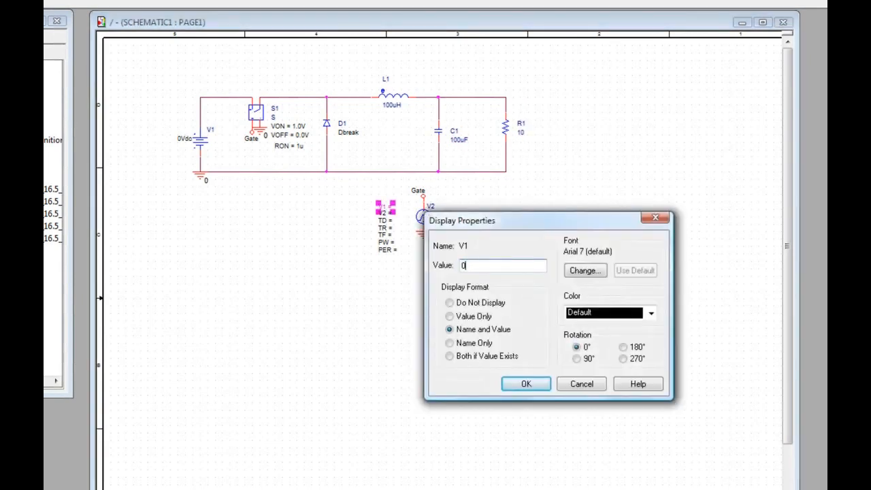
{"action": "key", "text": "Return"}
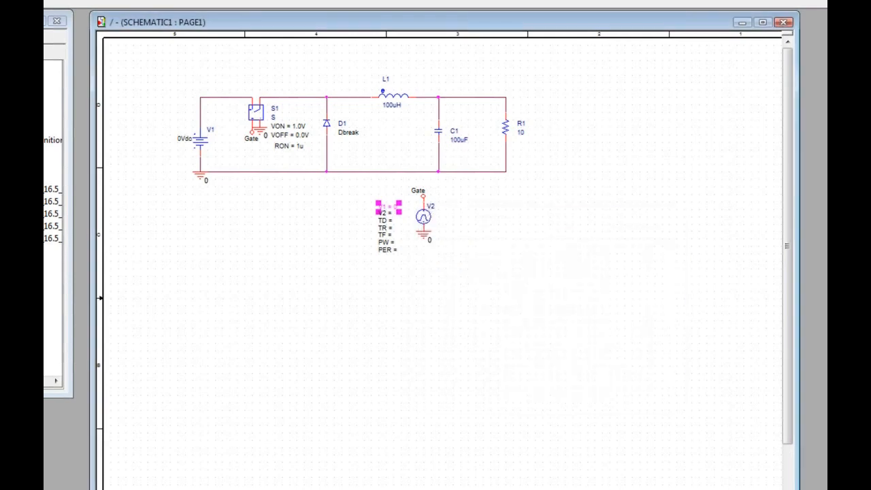
{"action": "double_click", "coordinate": [383, 213]}
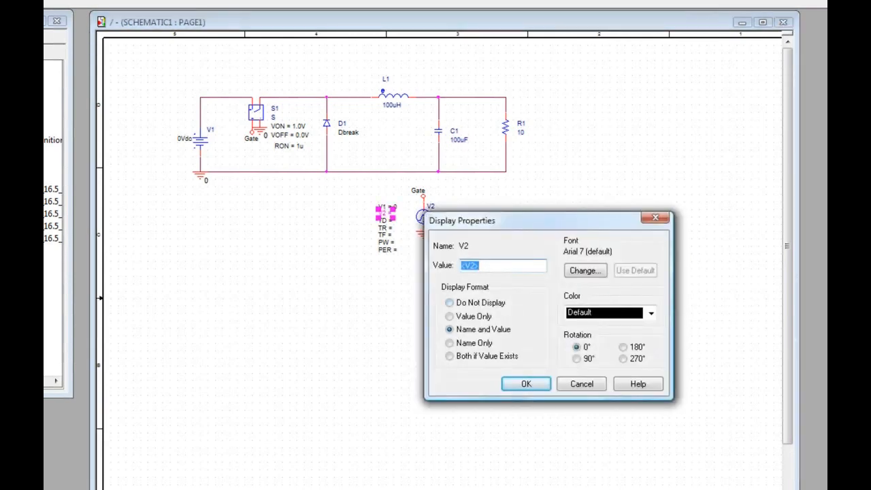
{"action": "type", "text": "1"}
{"action": "key", "text": "Return"}
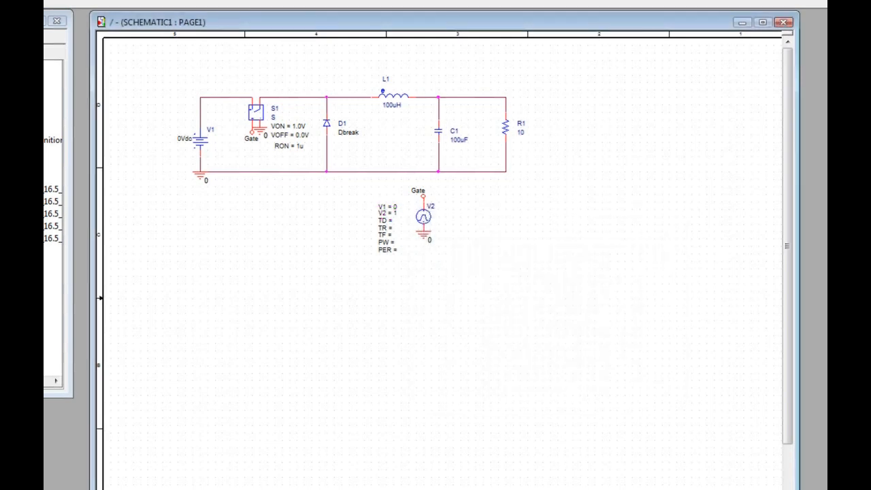
Set pulse source V2's timing values to delay TD 0, rise time TR 1ns and fall time TF 1ns.
{"action": "double_click", "coordinate": [385, 221]}
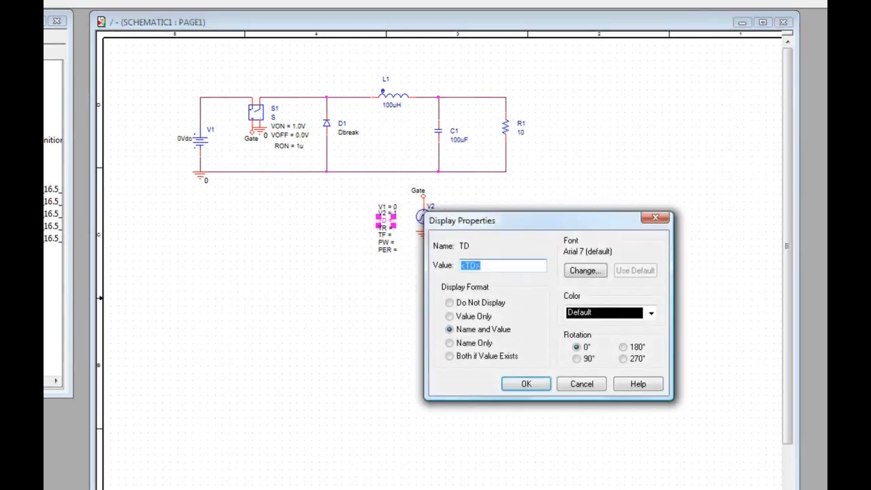
{"action": "type", "text": "0"}
{"action": "key", "text": "Return"}
{"action": "double_click", "coordinate": [384, 227]}
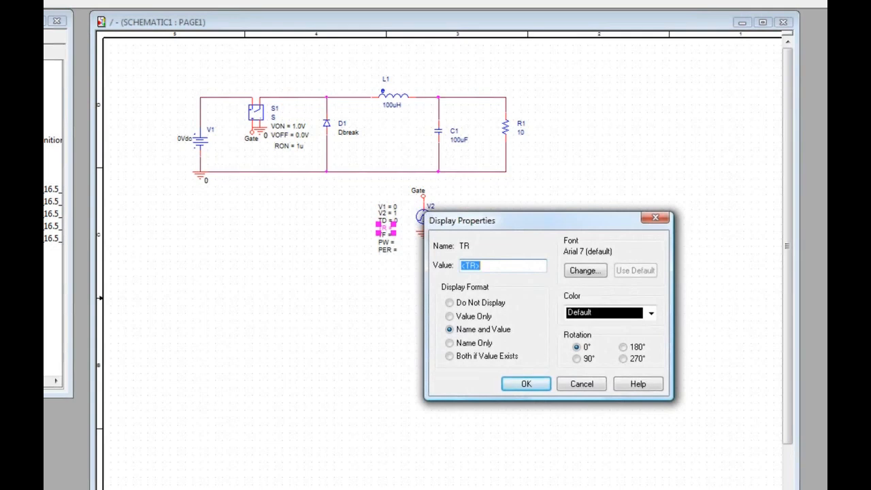
{"action": "type", "text": "1ns"}
{"action": "key", "text": "Return"}
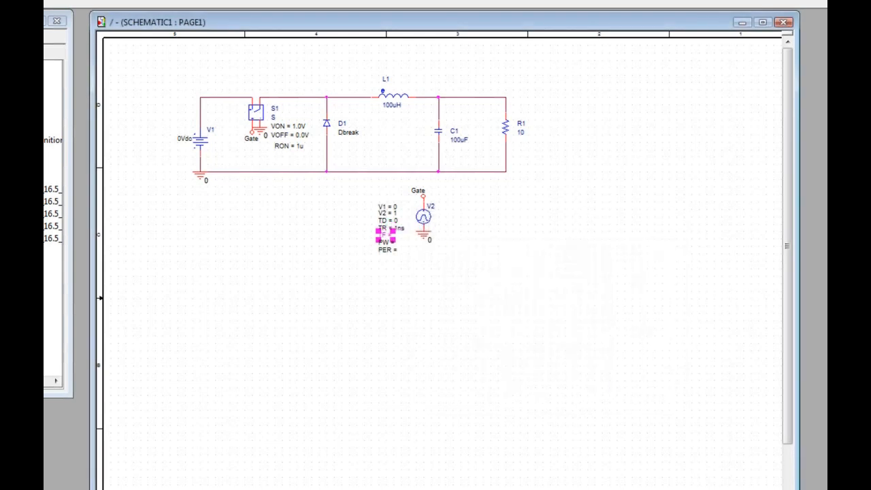
{"action": "double_click", "coordinate": [386, 235]}
{"action": "type", "text": "1ns"}
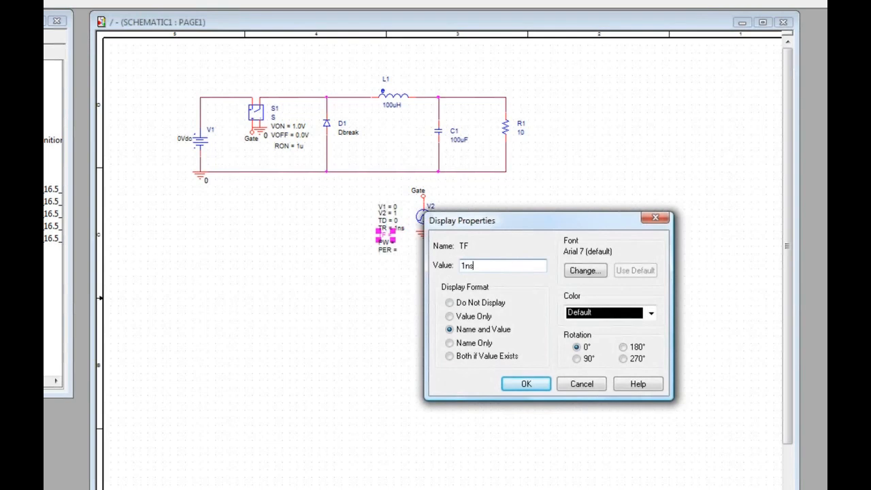
{"action": "key", "text": "Return"}
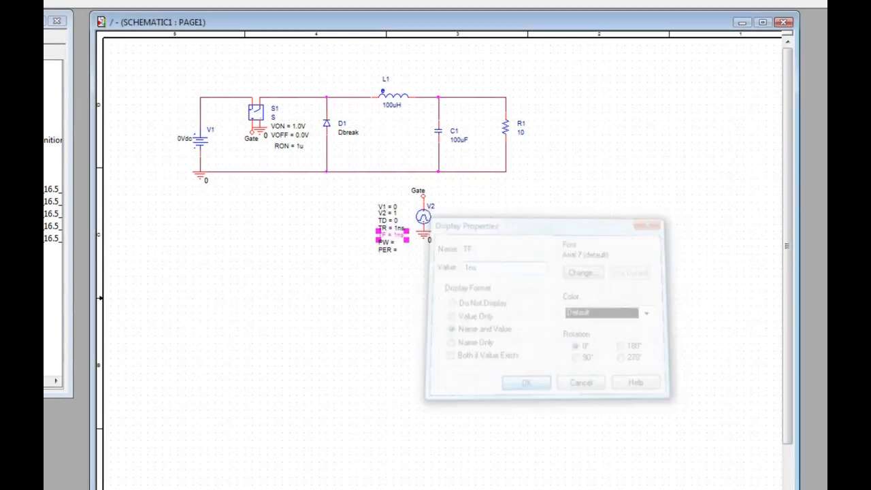
Set pulse source V2's pulse width PW to 5us and its period PER to 10us.
{"action": "double_click", "coordinate": [386, 242]}
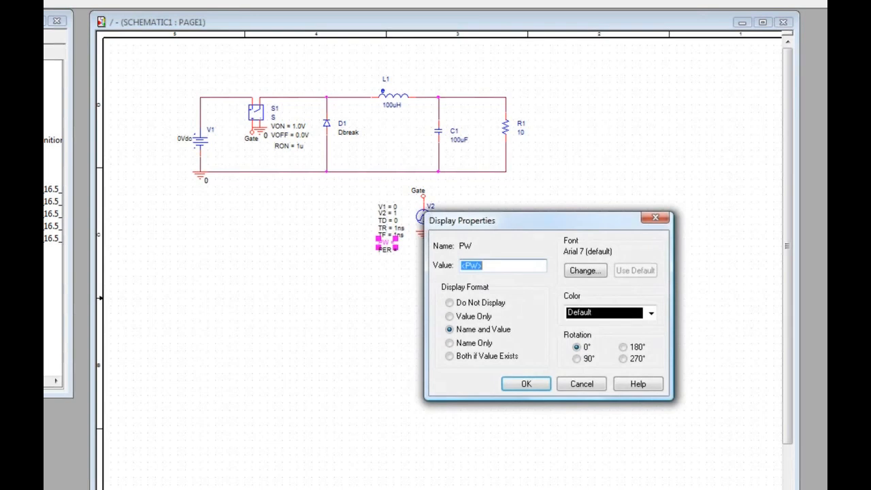
{"action": "type", "text": "5us"}
{"action": "key", "text": "Return"}
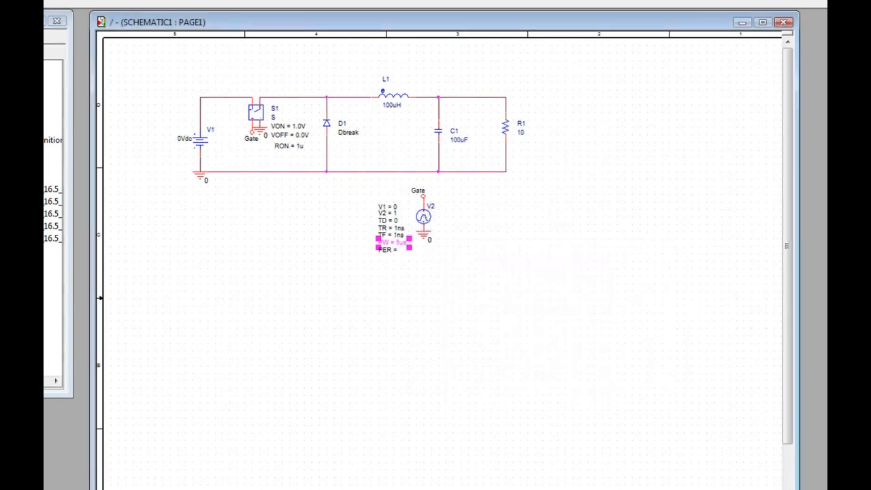
{"action": "double_click", "coordinate": [387, 250]}
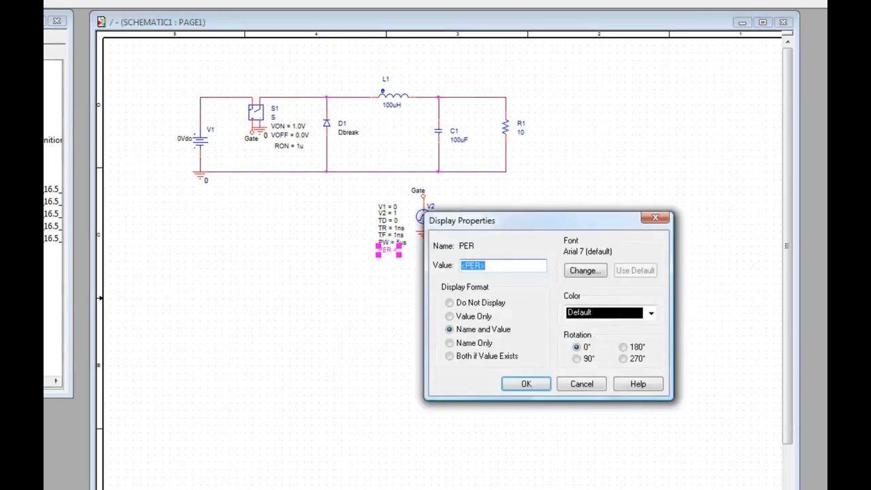
{"action": "type", "text": "10us"}
{"action": "key", "text": "Return"}
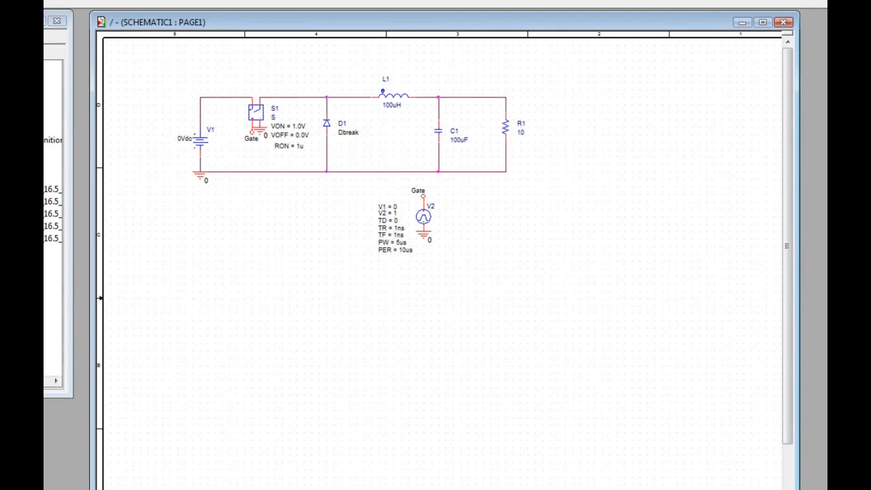
Set the DC value of input source V1 to 50Vdc.
{"action": "double_click", "coordinate": [184, 139]}
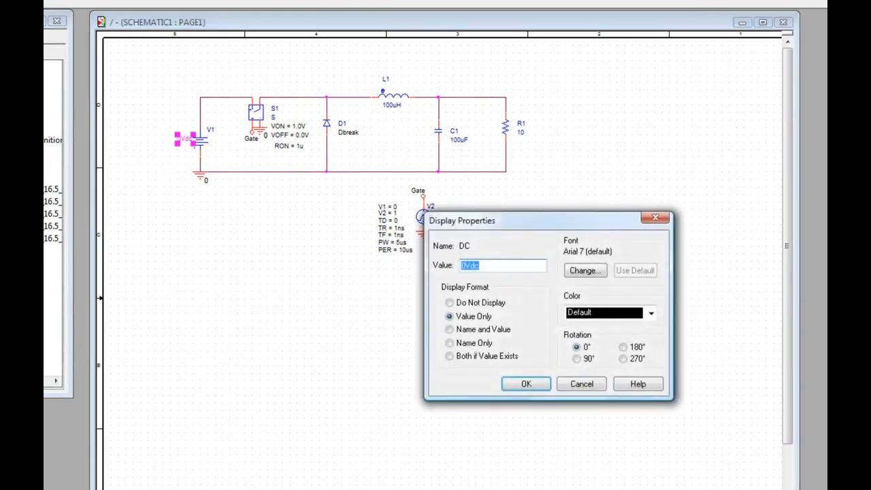
{"action": "left_click_drag", "start_coordinate": [467, 266], "coordinate": [460, 266]}
{"action": "type", "text": "50"}
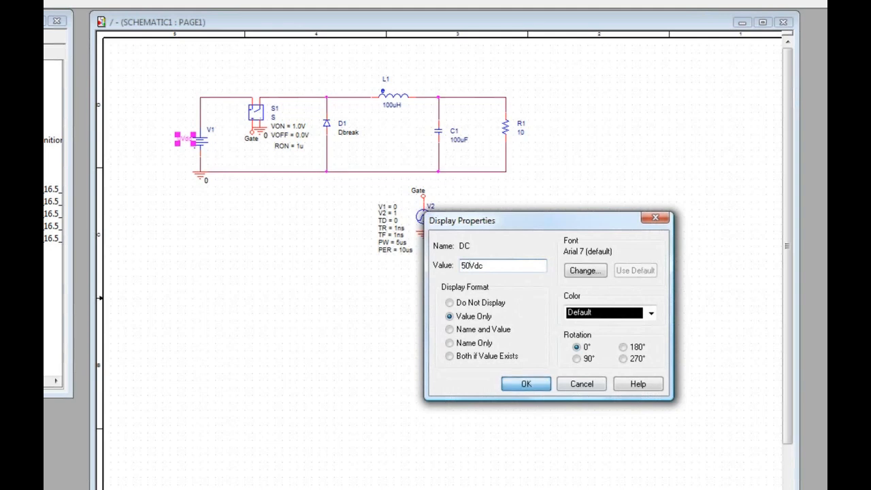
{"action": "left_click", "coordinate": [525, 384]}
{"action": "key", "text": "Escape"}
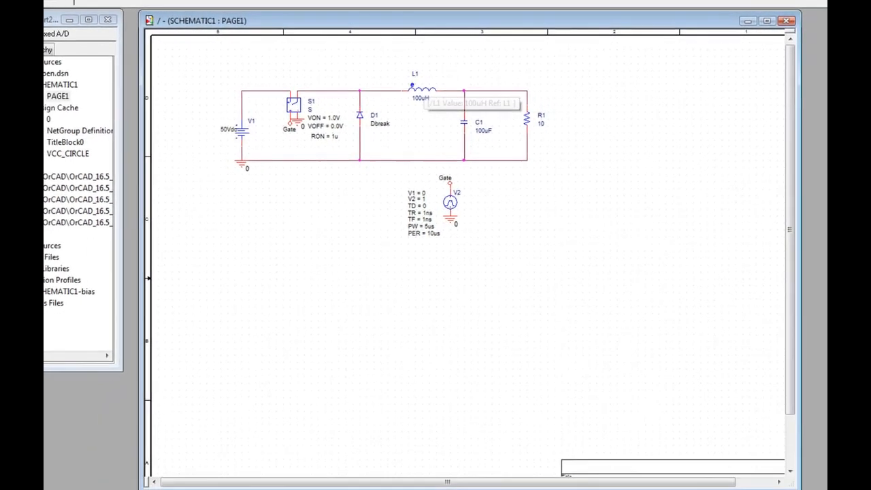
View the part properties of inductor L1 in the Property Editor and close it again.
{"action": "double_click", "coordinate": [423, 89]}
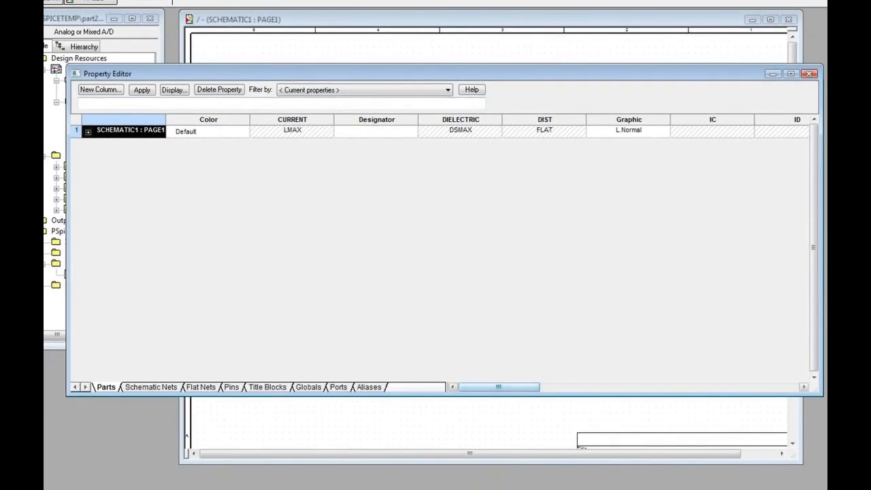
{"action": "left_click", "coordinate": [808, 74]}
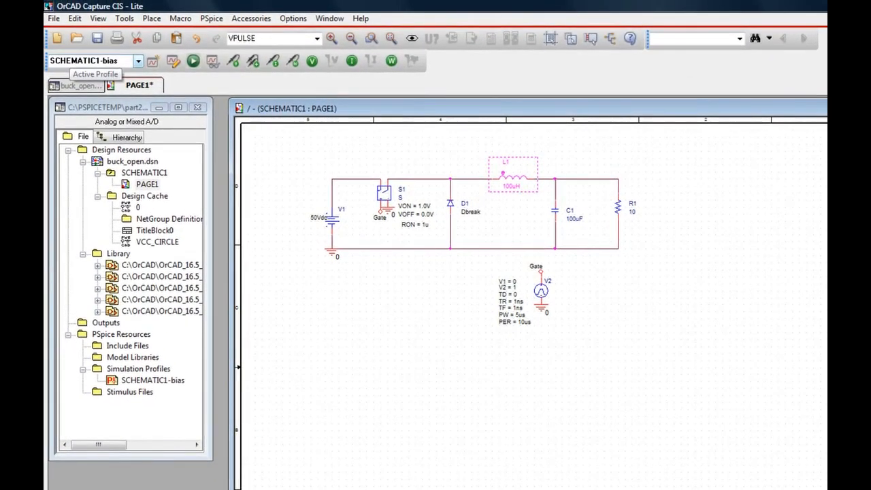
Check the analysis settings of the active SCHEMATIC1-bias simulation profile and close them without changes.
{"action": "left_click", "coordinate": [136, 57]}
{"action": "left_click", "coordinate": [138, 61]}
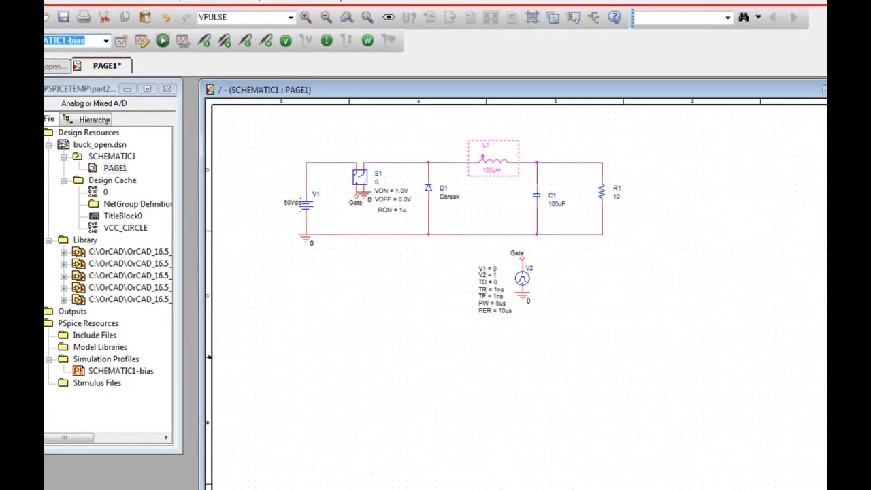
{"action": "left_click", "coordinate": [173, 61]}
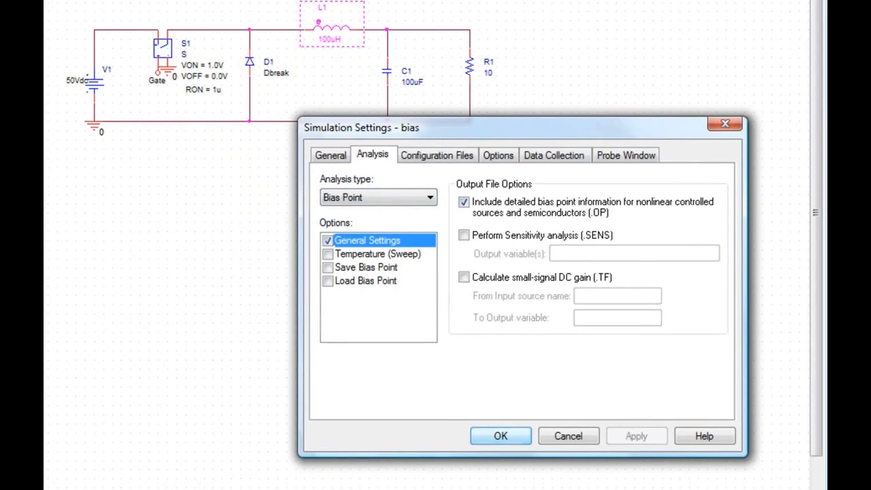
{"action": "key", "text": "Escape"}
{"action": "key", "text": "Escape"}
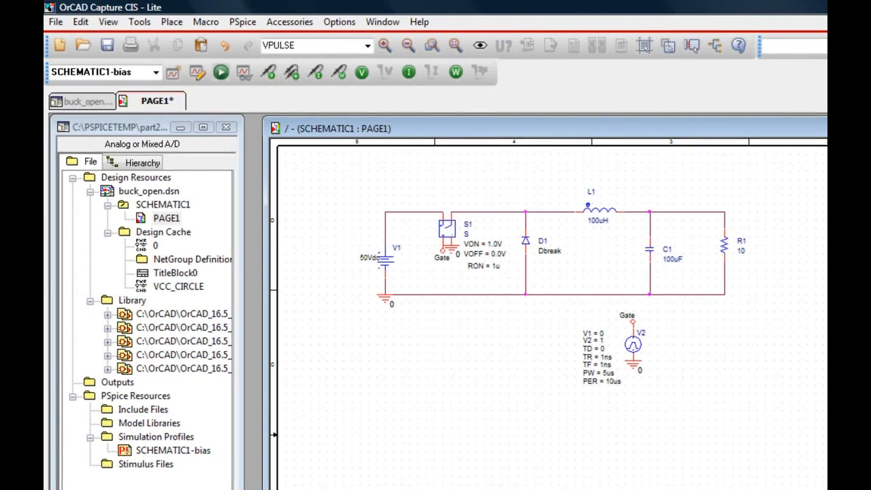
Run the bias point simulation, then return to the Capture schematic to show and hide the bias voltages.
{"action": "left_click", "coordinate": [220, 72]}
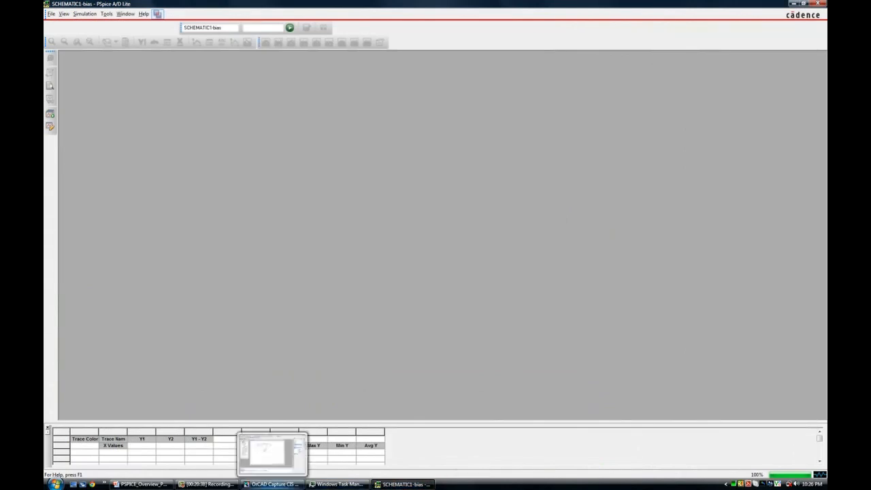
{"action": "left_click", "coordinate": [272, 484]}
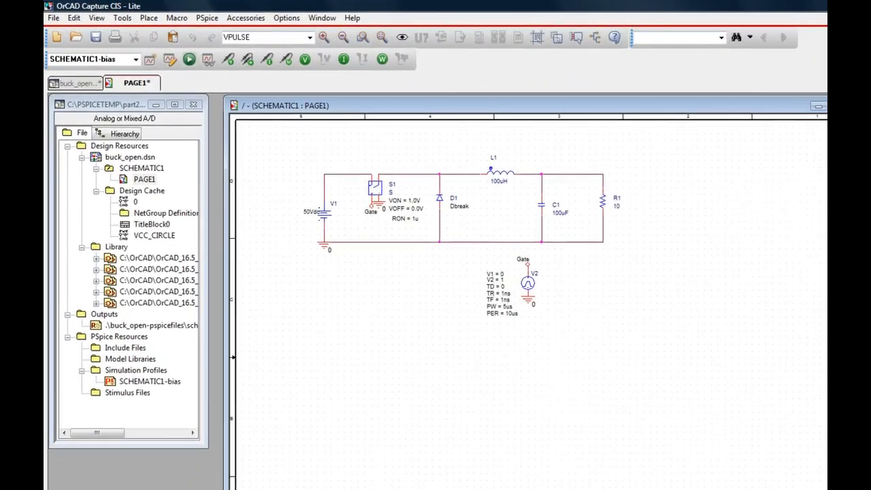
{"action": "left_click", "coordinate": [305, 59]}
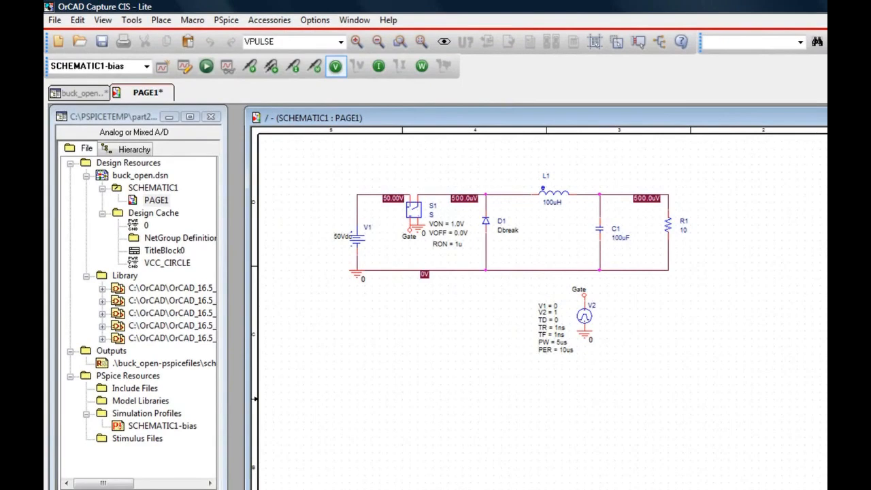
{"action": "left_click", "coordinate": [335, 66]}
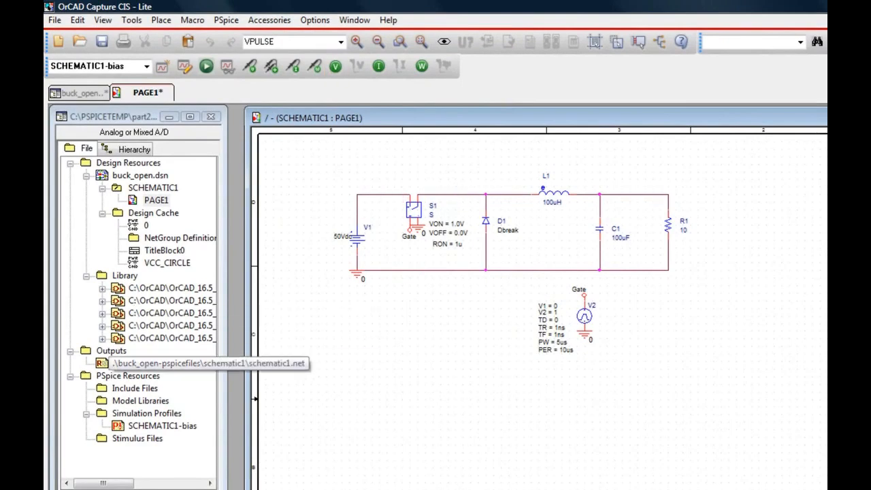
Collapse the Library folder, open the generated schematic1.net netlist to compare it with the schematic, and close it.
{"action": "left_click", "coordinate": [86, 276]}
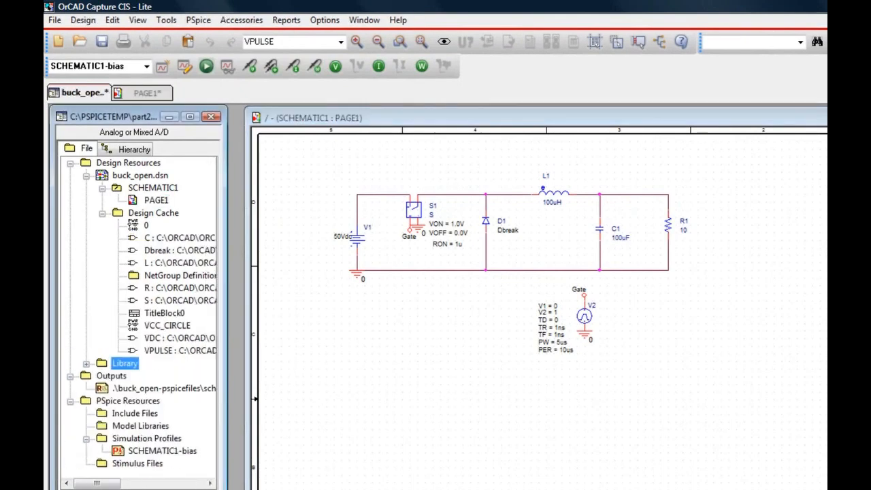
{"action": "double_click", "coordinate": [100, 379]}
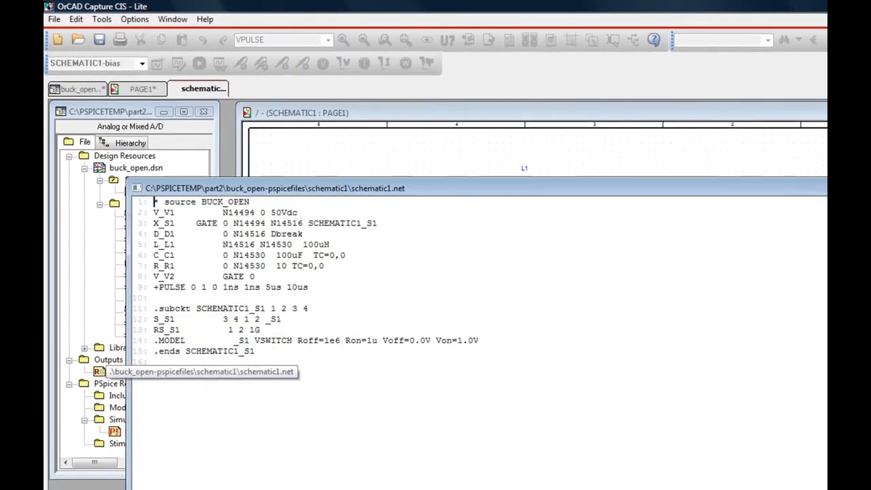
{"action": "left_click_drag", "start_coordinate": [286, 168], "coordinate": [706, 216]}
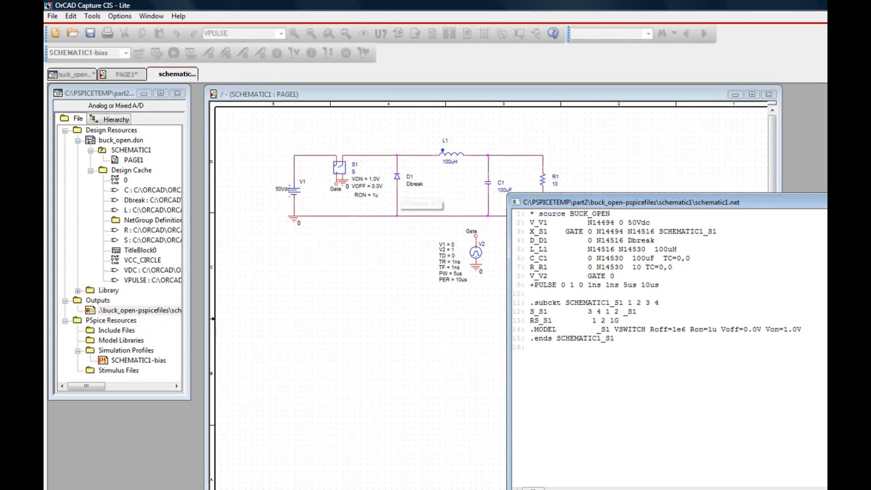
{"action": "left_click_drag", "start_coordinate": [666, 202], "coordinate": [262, 147]}
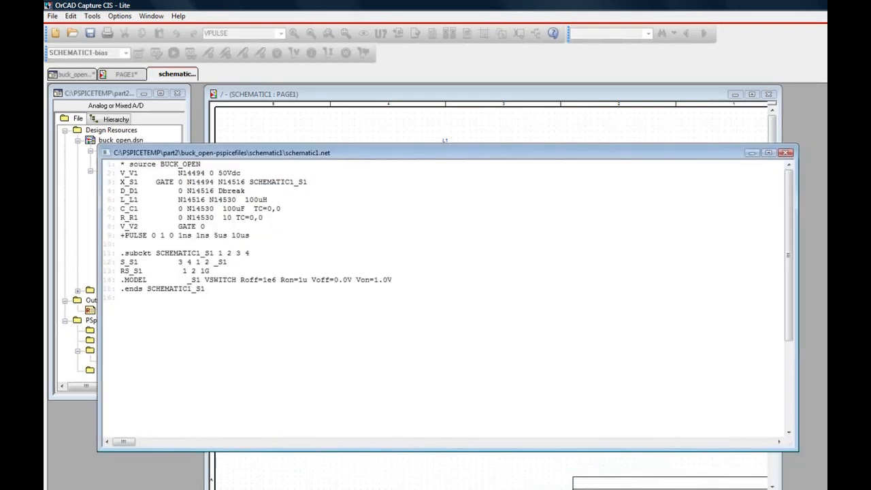
{"action": "left_click", "coordinate": [785, 151]}
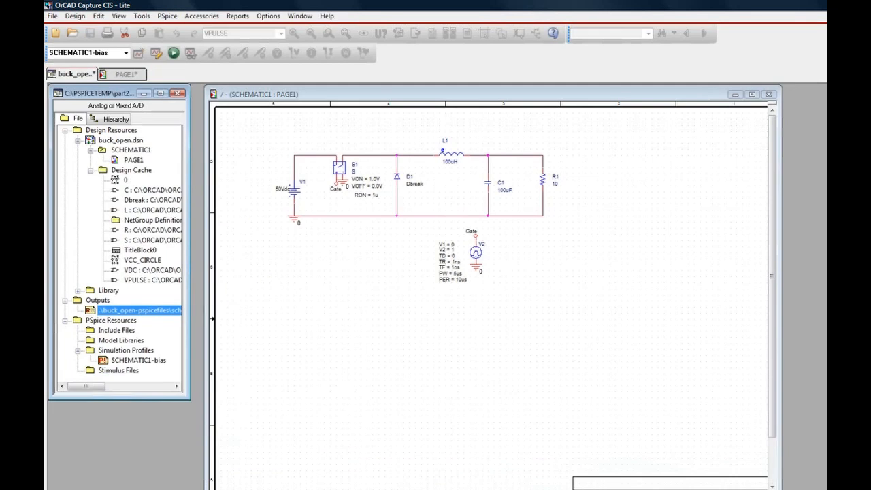
Make the project window taller and examine the bias profile and Model Libraries entries under PSpice Resources.
{"action": "left_click_drag", "start_coordinate": [127, 398], "coordinate": [127, 484]}
{"action": "left_click", "coordinate": [138, 360]}
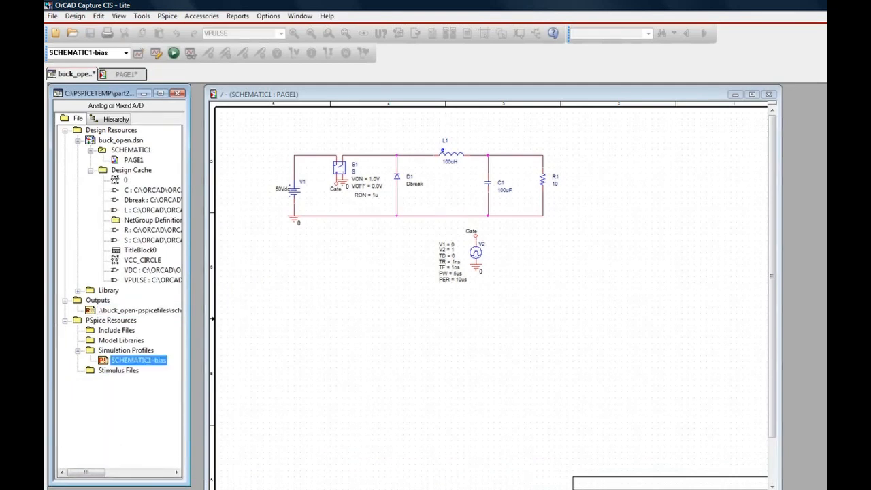
{"action": "left_click", "coordinate": [122, 340]}
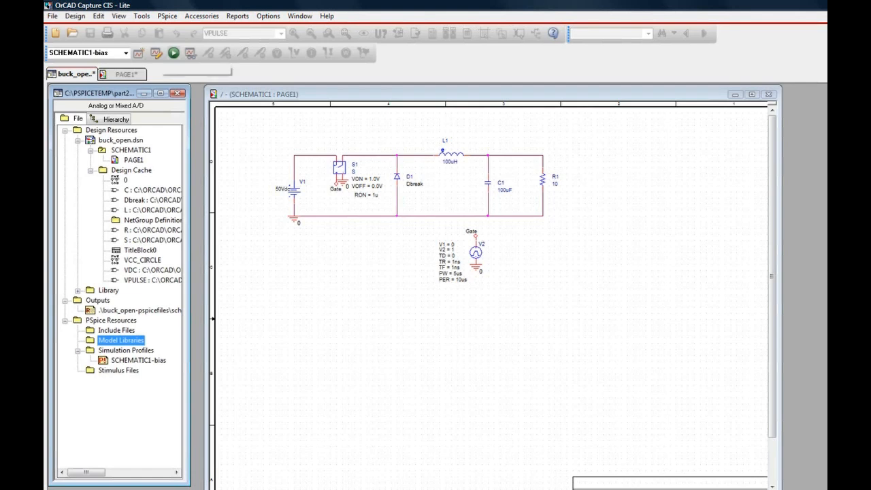
Change the active simulation profile to a Time Domain (Transient) analysis with a run time of 10ms.
{"action": "left_click", "coordinate": [156, 53]}
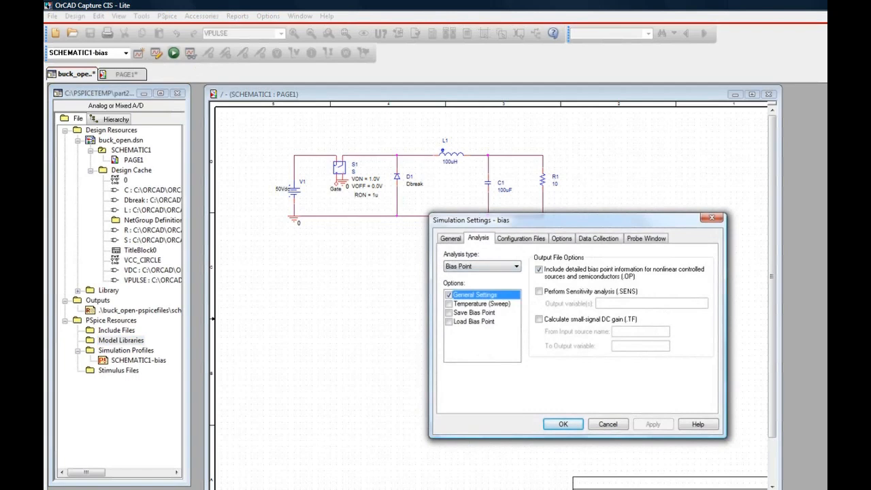
{"action": "left_click", "coordinate": [516, 267]}
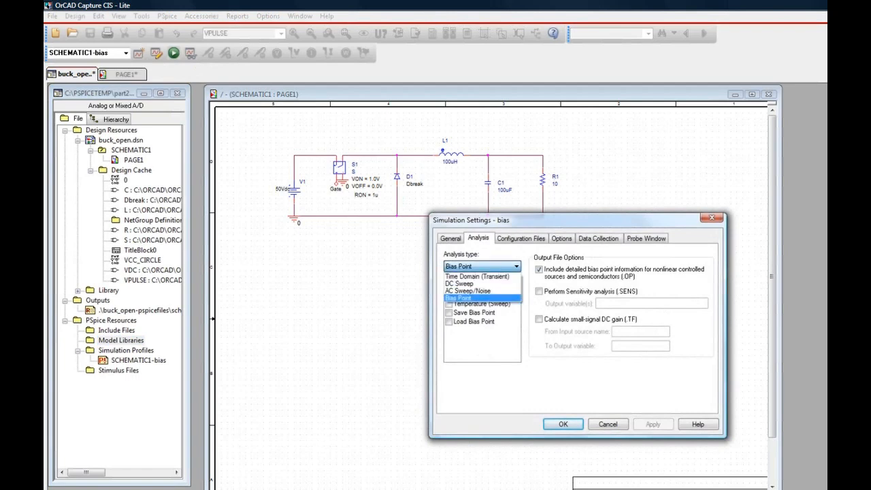
{"action": "left_click", "coordinate": [477, 277]}
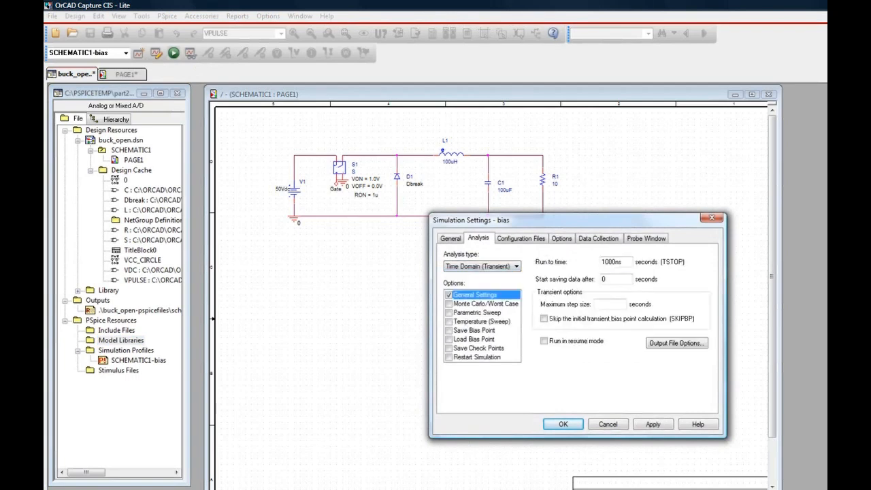
{"action": "double_click", "coordinate": [613, 261]}
{"action": "type", "text": "10ms"}
Rename the simulation profile as trans and return to its analysis settings.
{"action": "left_click", "coordinate": [450, 238]}
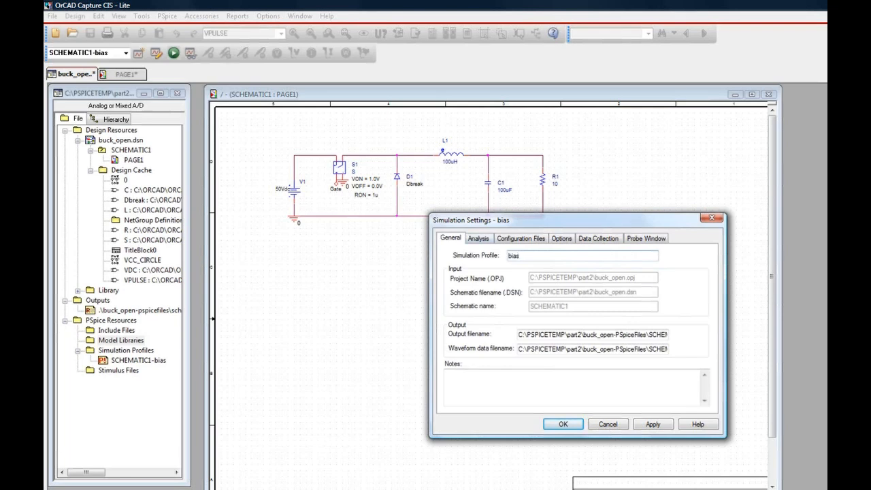
{"action": "type", "text": "trans"}
{"action": "left_click", "coordinate": [478, 238]}
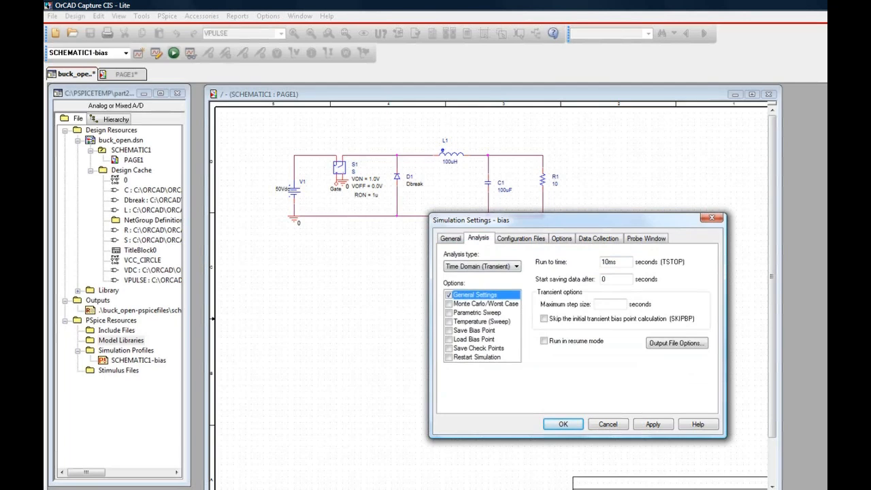
Review the profile's stimulus, library and include configuration files, its analog simulation options and its data collection settings.
{"action": "left_click", "coordinate": [520, 238]}
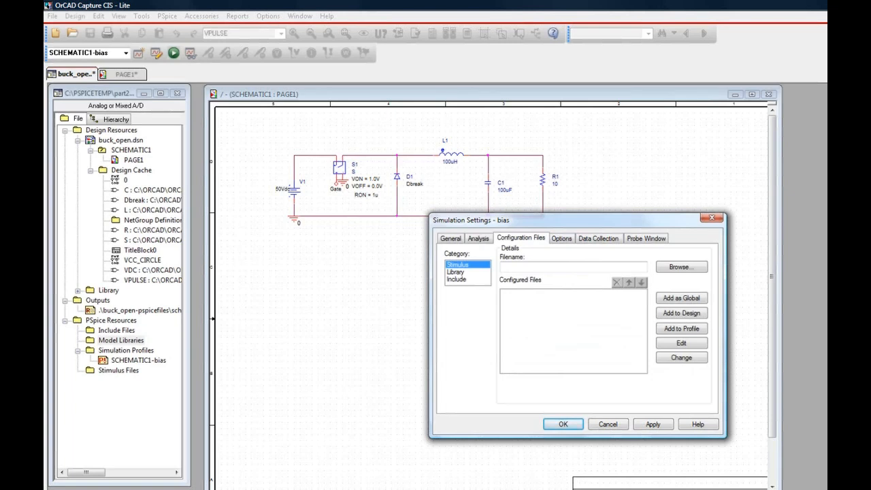
{"action": "left_click", "coordinate": [456, 272]}
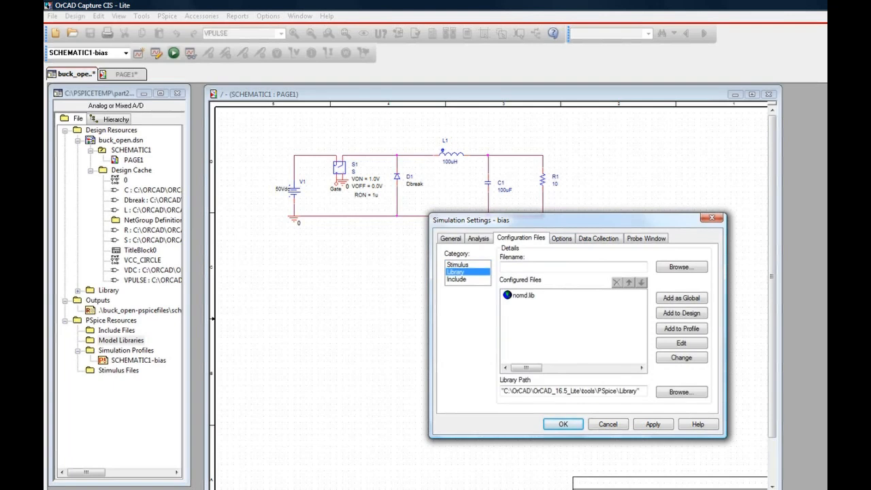
{"action": "left_click", "coordinate": [457, 279]}
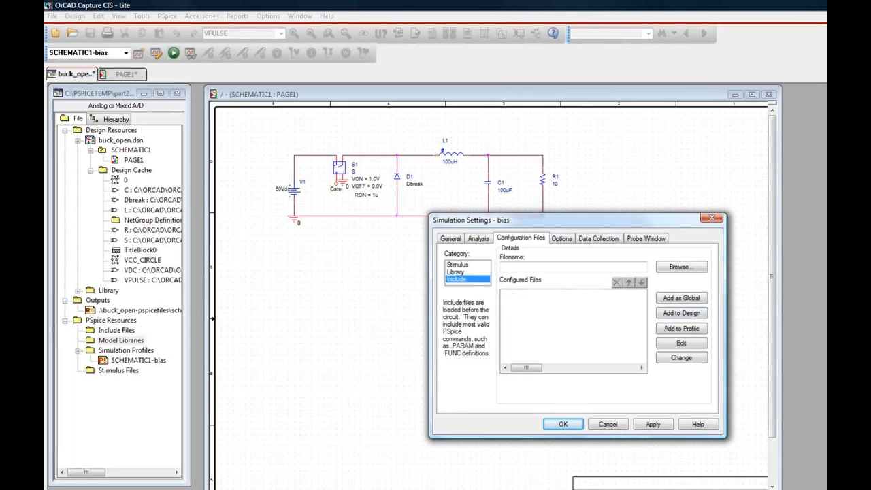
{"action": "left_click", "coordinate": [455, 272]}
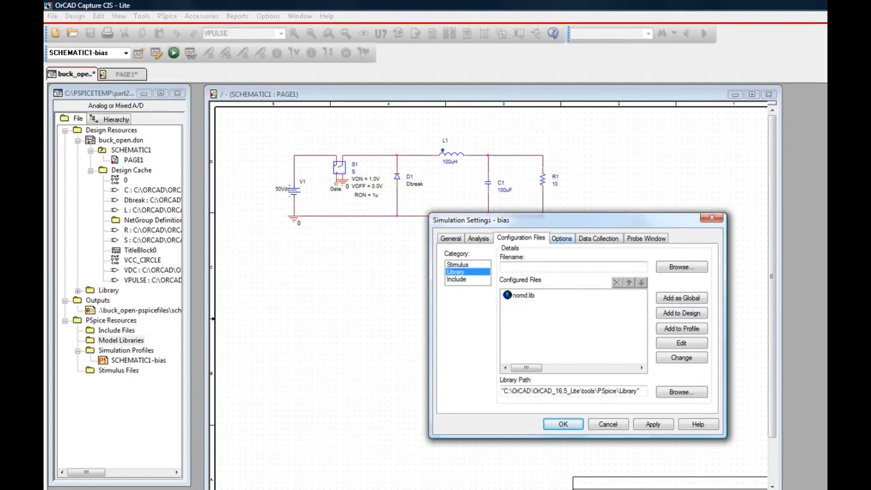
{"action": "left_click", "coordinate": [561, 238]}
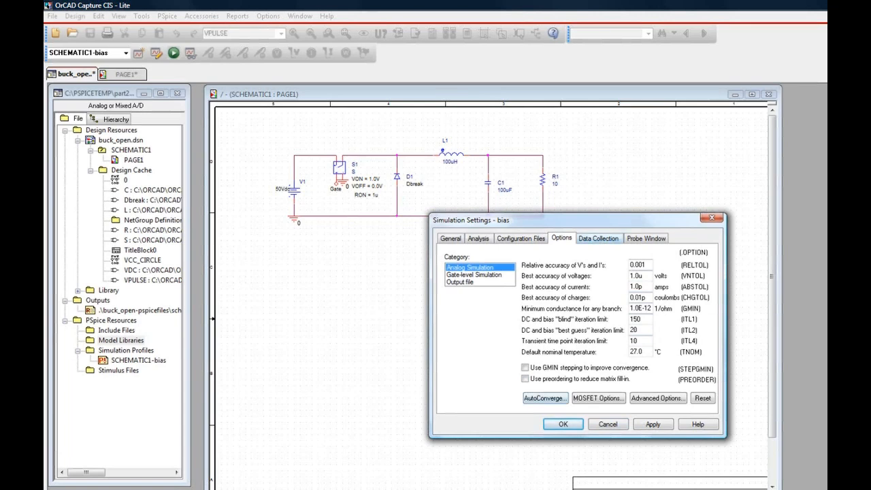
{"action": "left_click", "coordinate": [598, 239]}
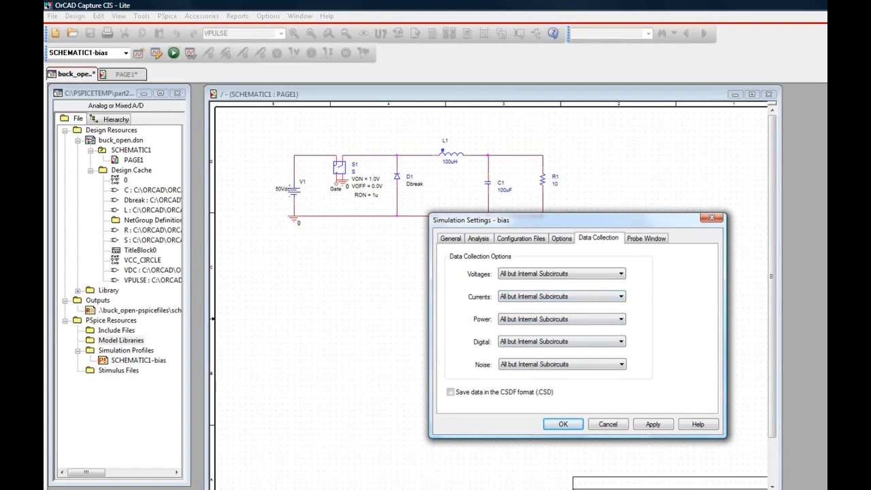
Set the Probe window to show the last plot, apply it, recheck the transient analysis settings and accept the profile.
{"action": "left_click", "coordinate": [645, 238]}
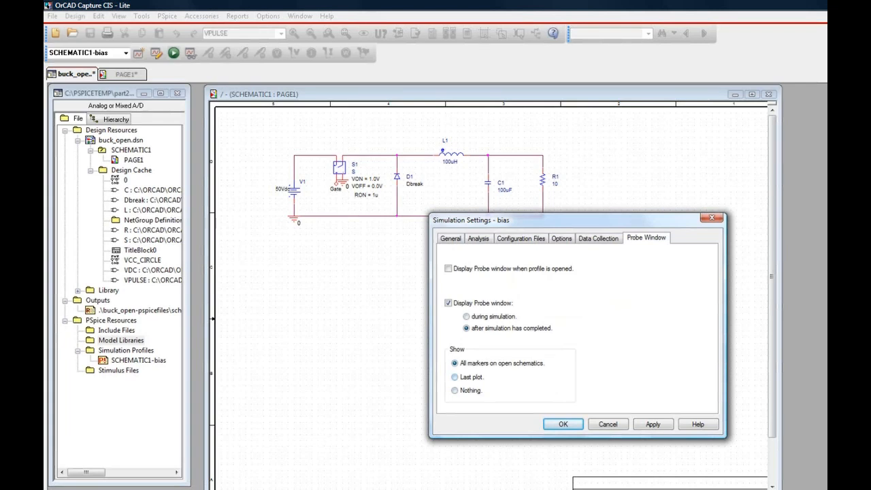
{"action": "left_click", "coordinate": [454, 377]}
{"action": "left_click", "coordinate": [652, 424]}
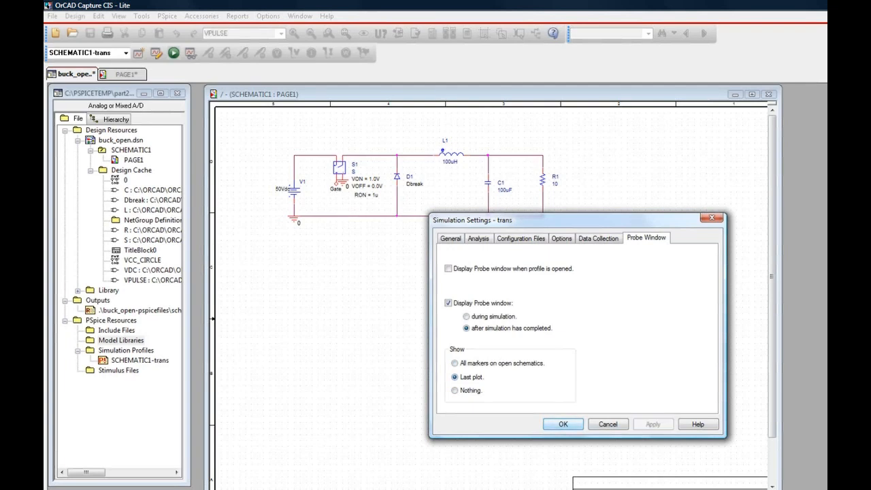
{"action": "left_click", "coordinate": [478, 238]}
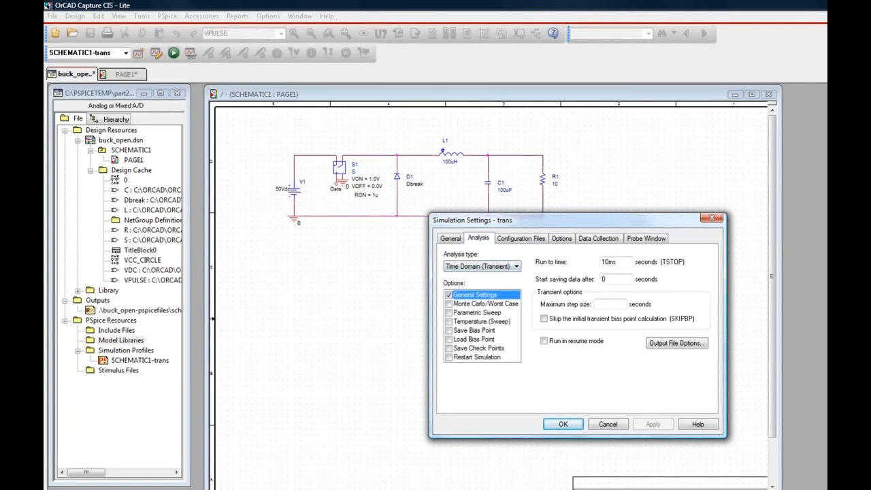
{"action": "left_click", "coordinate": [562, 424]}
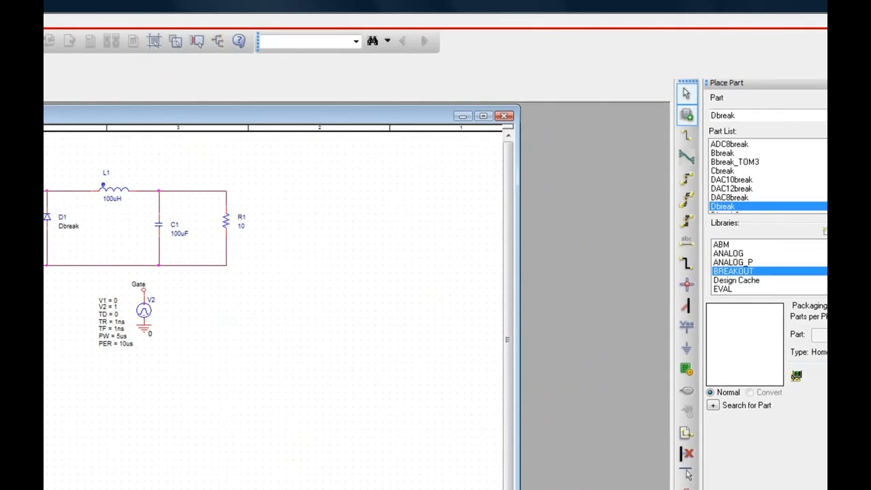
Select the ABM library for part placement and preview its parts down to ABM3/I.
{"action": "left_click", "coordinate": [722, 244]}
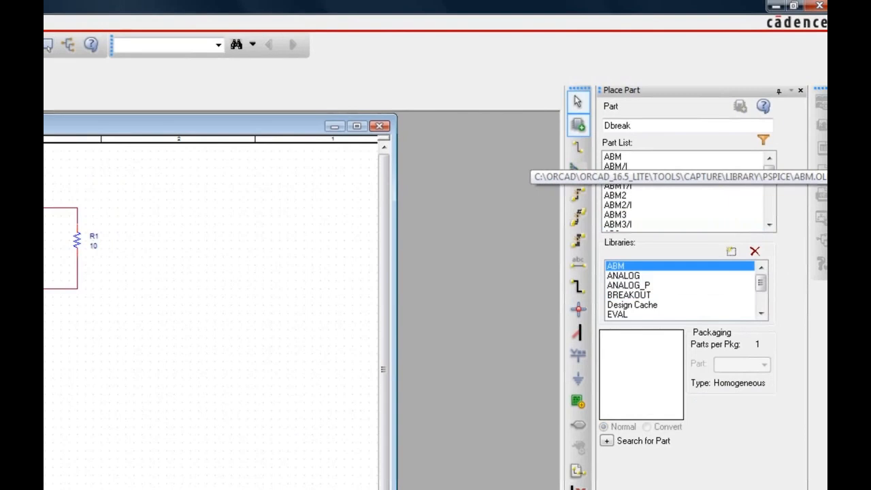
{"action": "key", "text": "Down"}
{"action": "key", "text": "Down"}
{"action": "key", "text": "Down"}
{"action": "key", "text": "Down"}
{"action": "key", "text": "Down"}
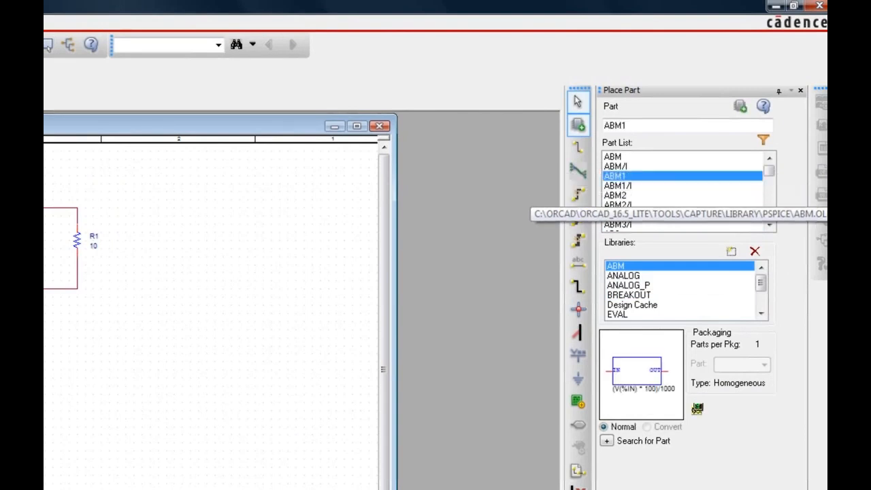
{"action": "key", "text": "Down"}
{"action": "key", "text": "Down"}
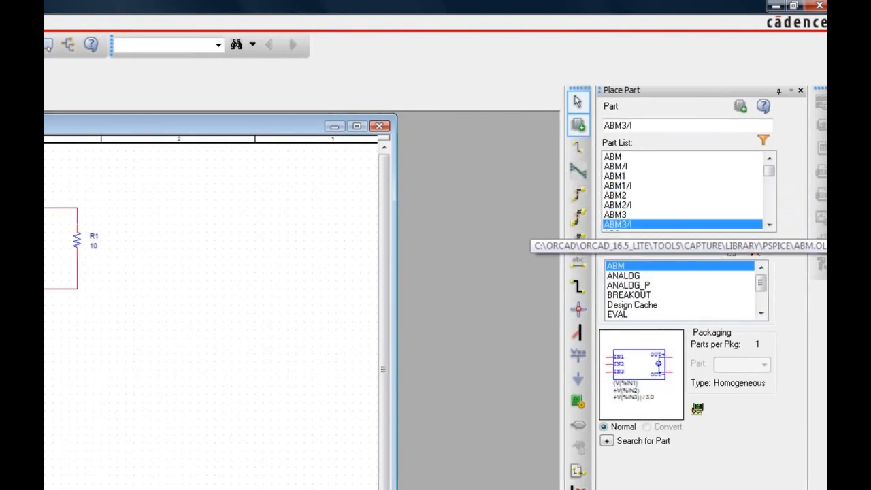
Browse the rest of the ABM part list, through the Laplace, table, filter and math function blocks.
{"action": "triple_click", "coordinate": [768, 224]}
{"action": "double_click", "coordinate": [769, 224]}
{"action": "triple_click", "coordinate": [769, 225]}
{"action": "left_click", "coordinate": [769, 224]}
{"action": "double_click", "coordinate": [768, 224]}
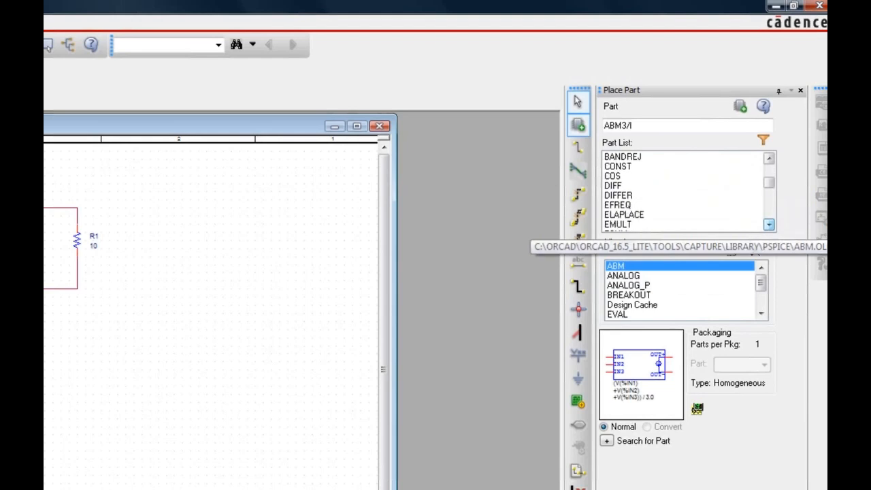
{"action": "double_click", "coordinate": [769, 224]}
{"action": "triple_click", "coordinate": [769, 224]}
{"action": "double_click", "coordinate": [769, 224]}
{"action": "left_click", "coordinate": [768, 225]}
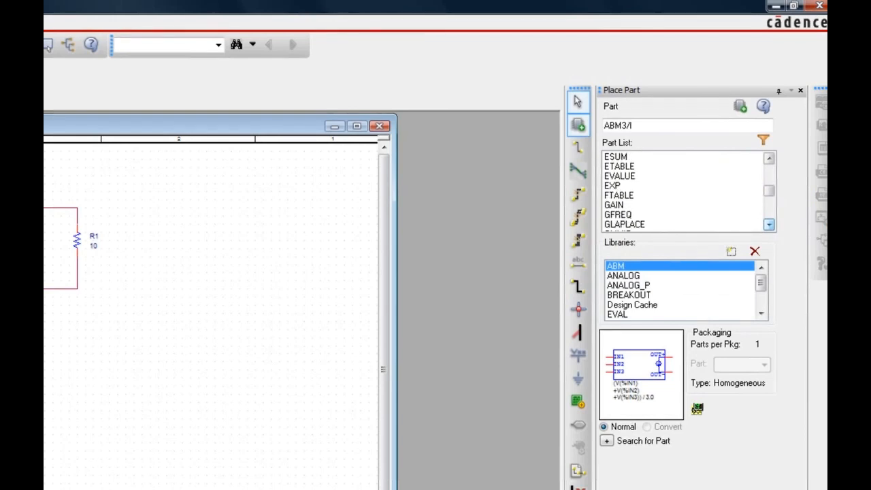
{"action": "left_click", "coordinate": [769, 224]}
{"action": "left_click", "coordinate": [768, 224]}
{"action": "left_click", "coordinate": [769, 224]}
{"action": "left_click", "coordinate": [768, 224]}
{"action": "left_click", "coordinate": [768, 224]}
{"action": "left_click", "coordinate": [768, 225]}
{"action": "left_click", "coordinate": [768, 224]}
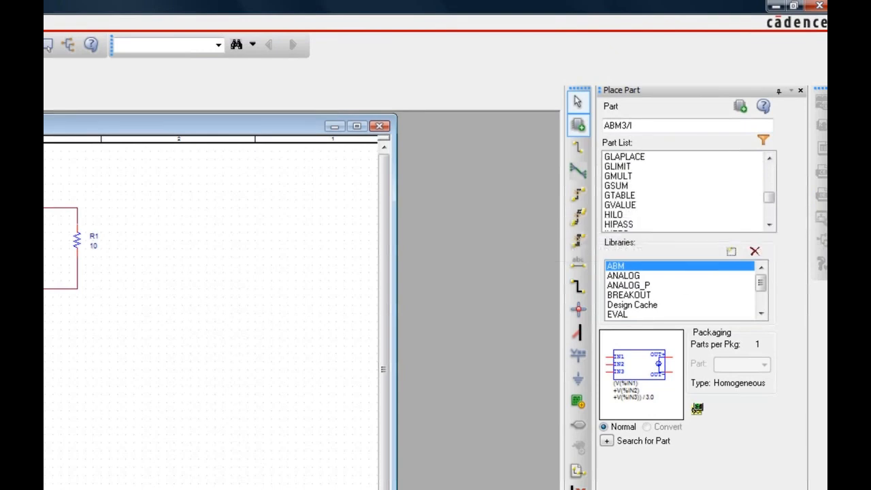
{"action": "left_click", "coordinate": [769, 224]}
{"action": "left_click", "coordinate": [769, 225]}
{"action": "left_click", "coordinate": [768, 225]}
{"action": "left_click", "coordinate": [768, 225]}
{"action": "left_click", "coordinate": [769, 224]}
{"action": "left_click", "coordinate": [769, 225]}
{"action": "left_click", "coordinate": [768, 225]}
{"action": "left_click", "coordinate": [769, 224]}
{"action": "left_click", "coordinate": [769, 225]}
{"action": "left_click", "coordinate": [768, 225]}
{"action": "left_click", "coordinate": [769, 225]}
{"action": "left_click", "coordinate": [768, 225]}
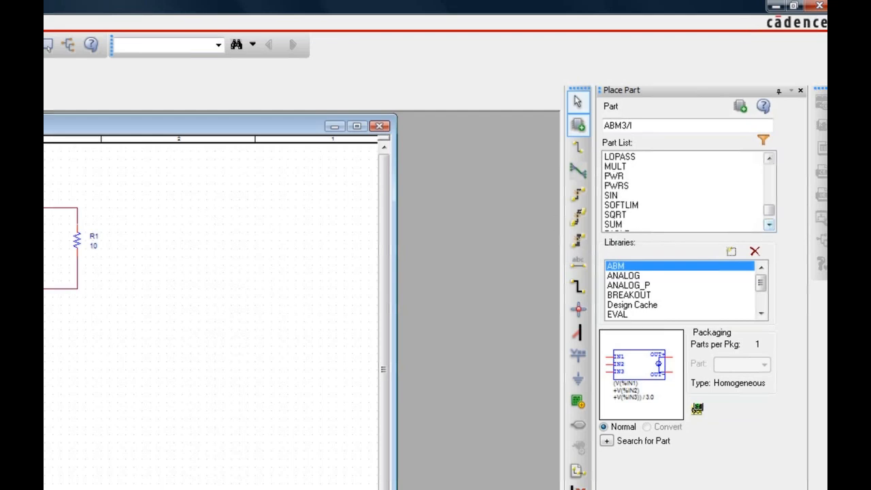
Look at the ANALOG and ANALOG_P libraries, then browse the whole BREAKOUT part list.
{"action": "left_click", "coordinate": [622, 275]}
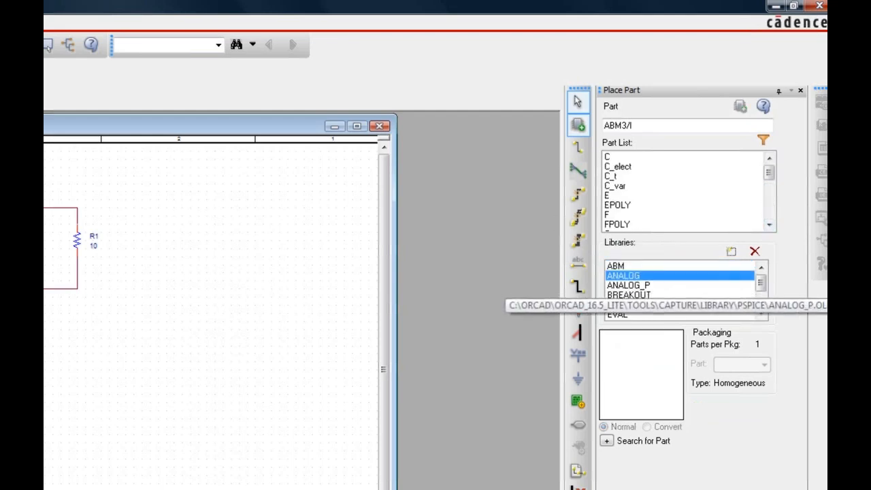
{"action": "left_click", "coordinate": [627, 285]}
{"action": "left_click", "coordinate": [627, 295]}
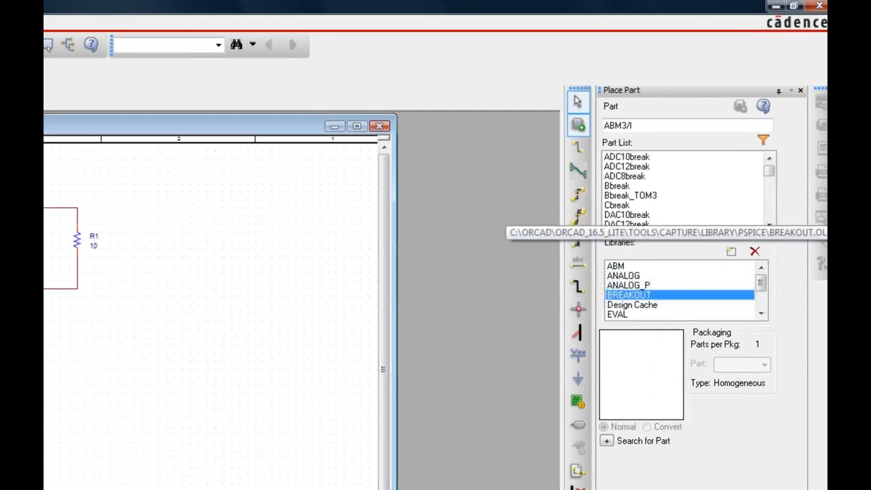
{"action": "left_click", "coordinate": [768, 225]}
{"action": "left_click", "coordinate": [769, 224]}
{"action": "left_click", "coordinate": [769, 224]}
{"action": "left_click", "coordinate": [768, 224]}
{"action": "left_click", "coordinate": [769, 224]}
{"action": "left_click", "coordinate": [768, 225]}
{"action": "left_click", "coordinate": [768, 225]}
{"action": "left_click", "coordinate": [769, 225]}
{"action": "left_click", "coordinate": [768, 225]}
{"action": "left_click", "coordinate": [768, 224]}
{"action": "left_click", "coordinate": [769, 224]}
{"action": "left_click", "coordinate": [769, 224]}
{"action": "left_click", "coordinate": [769, 224]}
{"action": "left_click", "coordinate": [769, 225]}
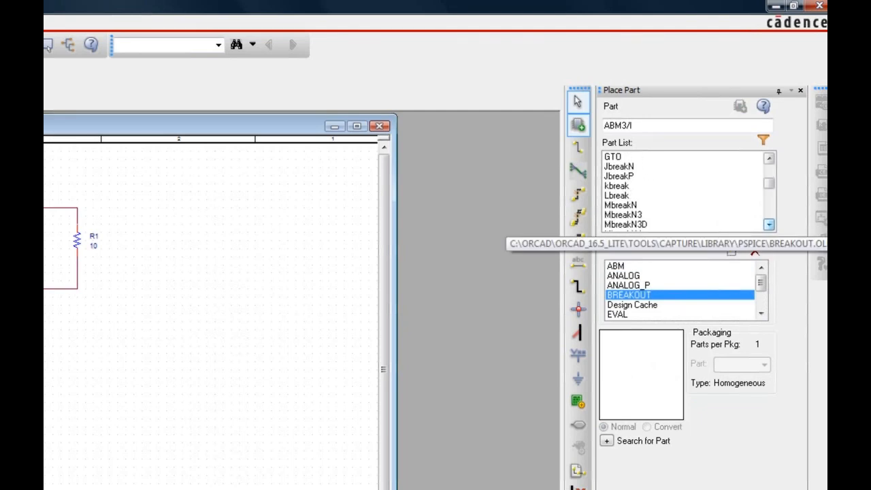
{"action": "left_click", "coordinate": [768, 224]}
{"action": "left_click", "coordinate": [769, 225]}
{"action": "left_click", "coordinate": [769, 225]}
{"action": "left_click", "coordinate": [768, 224]}
{"action": "left_click", "coordinate": [769, 224]}
{"action": "left_click", "coordinate": [768, 225]}
{"action": "left_click", "coordinate": [769, 225]}
{"action": "left_click", "coordinate": [769, 225]}
{"action": "left_click", "coordinate": [768, 225]}
{"action": "left_click", "coordinate": [769, 224]}
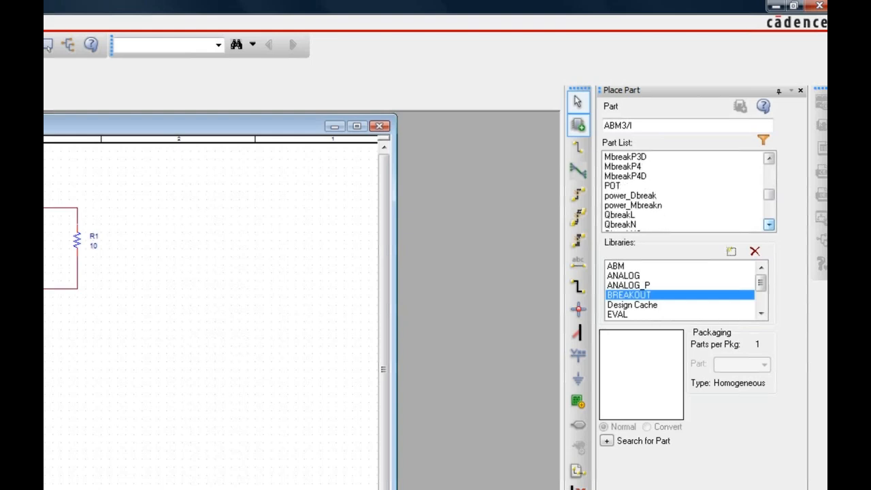
{"action": "left_click", "coordinate": [768, 225]}
{"action": "left_click", "coordinate": [768, 225]}
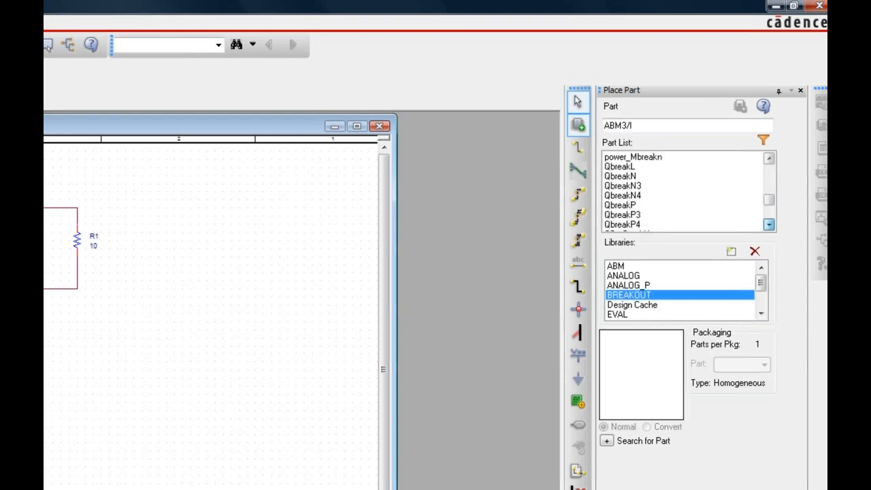
{"action": "left_click", "coordinate": [768, 224]}
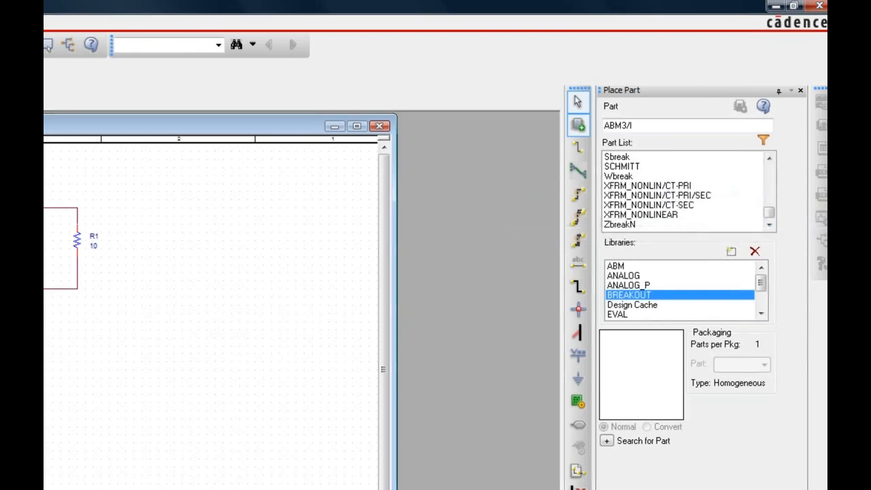
Select the EVAL library, preview the parts from 2N5444 to 7400, and browse its 74-series logic parts.
{"action": "left_click", "coordinate": [618, 315]}
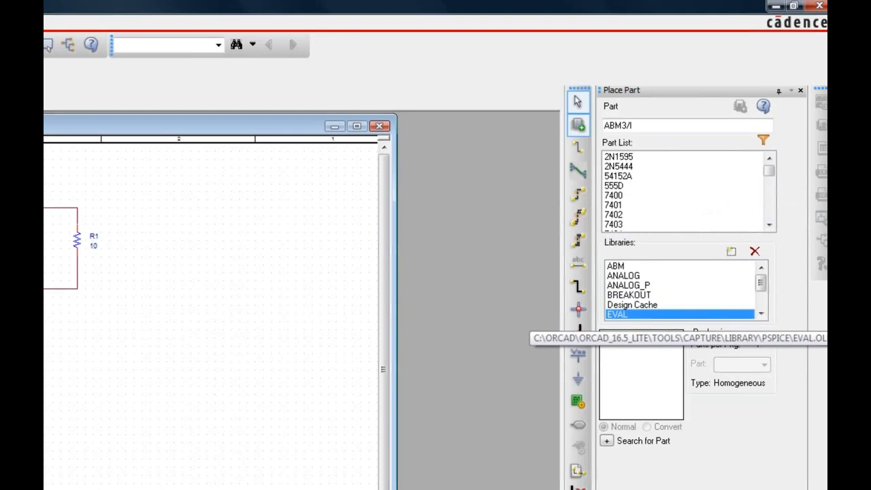
{"action": "left_click", "coordinate": [619, 166]}
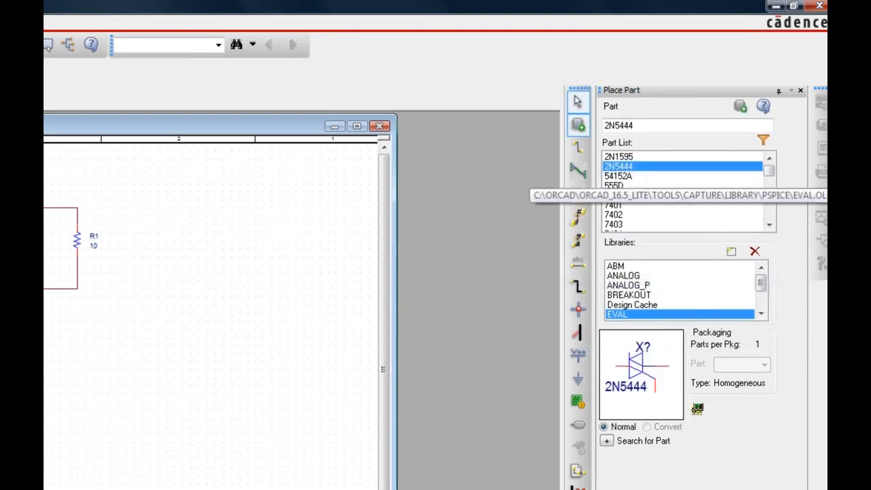
{"action": "left_click", "coordinate": [619, 177]}
{"action": "left_click", "coordinate": [619, 186]}
{"action": "left_click", "coordinate": [619, 195]}
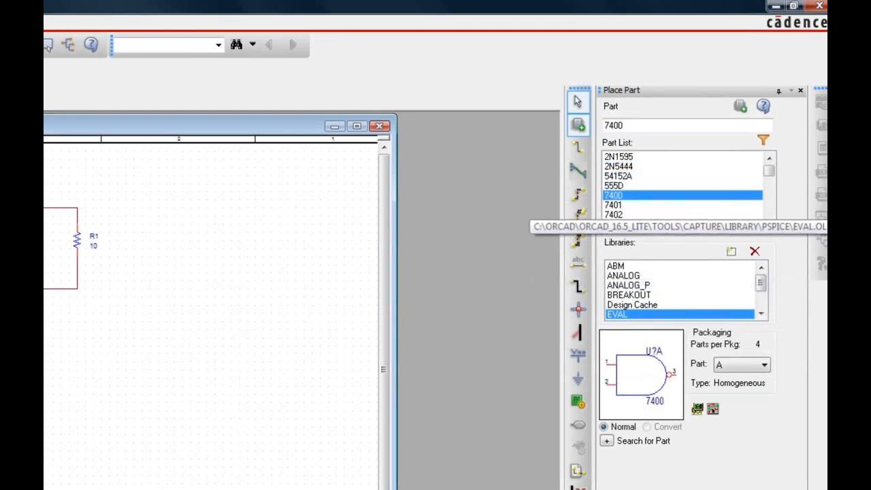
{"action": "left_click", "coordinate": [769, 225]}
{"action": "left_click", "coordinate": [768, 225]}
{"action": "left_click", "coordinate": [769, 224]}
{"action": "left_click", "coordinate": [769, 224]}
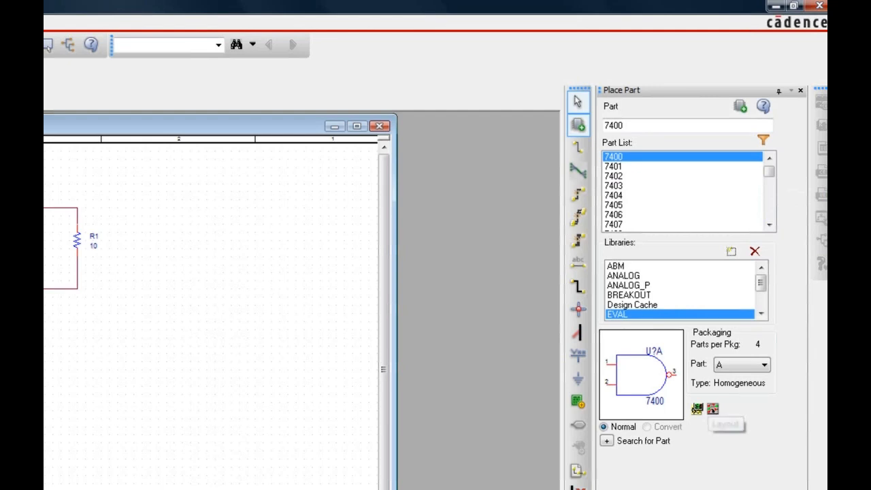
{"action": "left_click", "coordinate": [768, 224]}
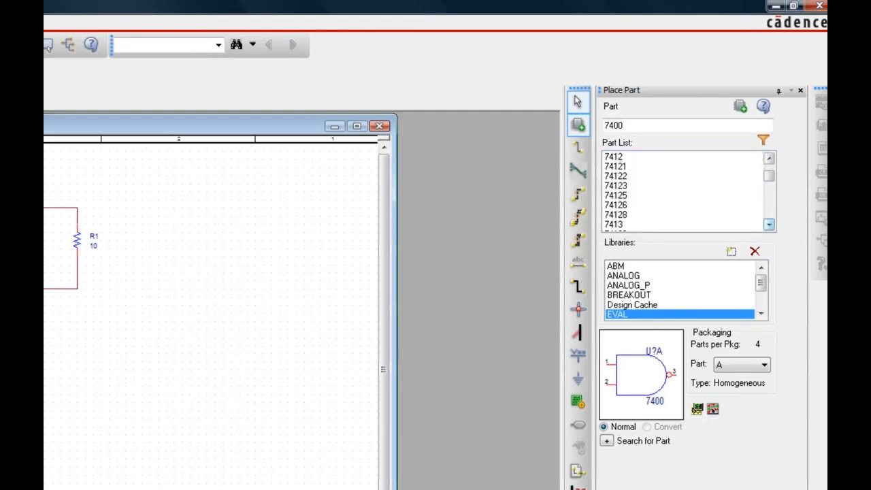
{"action": "left_click", "coordinate": [680, 185]}
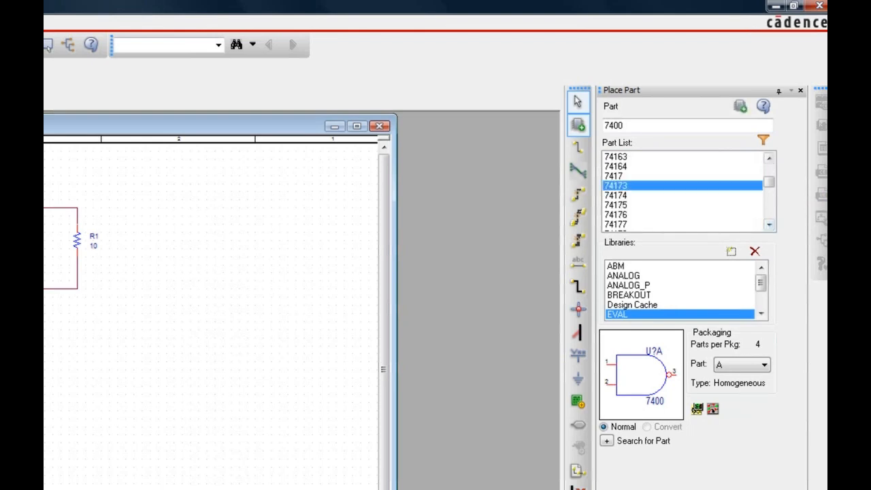
Go back to the start of the EVAL part list and compare the 2N1595 and 7400 part previews.
{"action": "key", "text": "Up"}
{"action": "key", "text": "Up"}
{"action": "key", "text": "Up"}
{"action": "key", "text": "Up"}
{"action": "key", "text": "Up"}
{"action": "key", "text": "Up"}
{"action": "key", "text": "Up"}
{"action": "key", "text": "Up"}
{"action": "key", "text": "Up"}
{"action": "key", "text": "Up"}
{"action": "key", "text": "Up"}
{"action": "key", "text": "Up"}
{"action": "key", "text": "Up"}
{"action": "key", "text": "Up"}
{"action": "key", "text": "Up"}
{"action": "key", "text": "Up"}
{"action": "key", "text": "Up"}
{"action": "key", "text": "Up"}
{"action": "key", "text": "Up"}
{"action": "key", "text": "Up"}
{"action": "key", "text": "Up"}
{"action": "key", "text": "Up"}
{"action": "key", "text": "Up"}
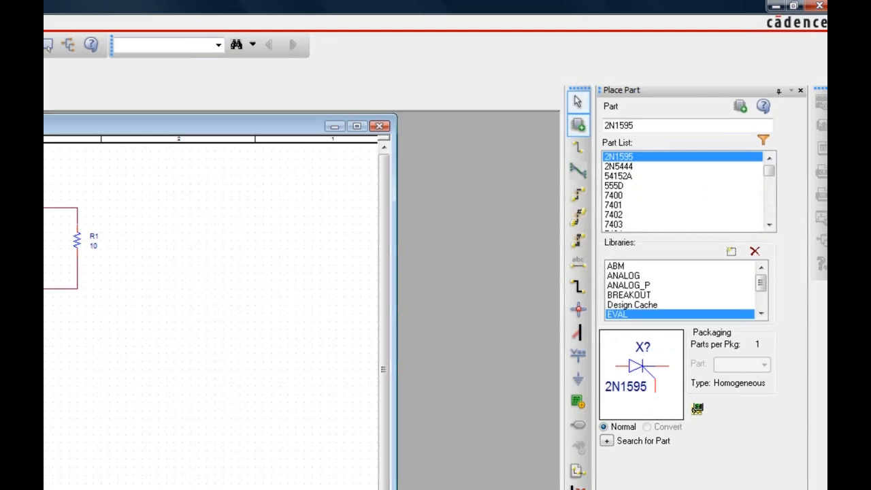
{"action": "key", "text": "Down"}
{"action": "key", "text": "Up"}
{"action": "key", "text": "Down"}
{"action": "key", "text": "Down"}
{"action": "key", "text": "Down"}
{"action": "key", "text": "Down"}
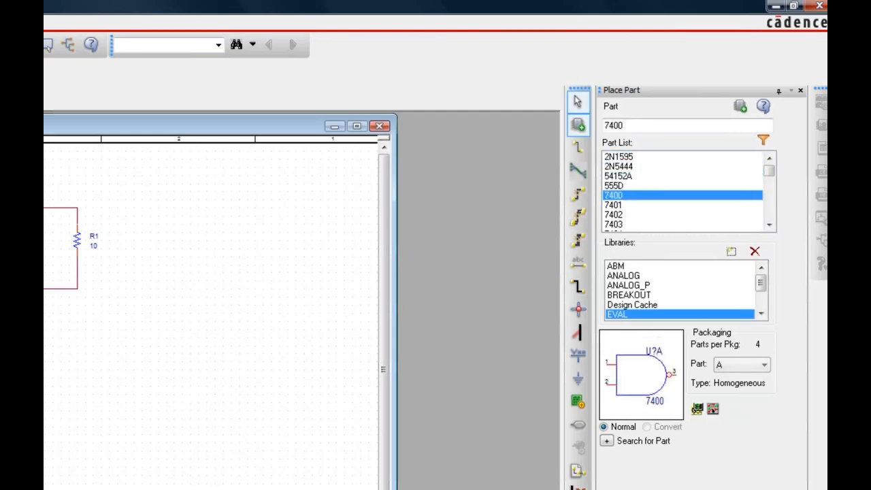
{"action": "key", "text": "Up"}
{"action": "key", "text": "Up"}
{"action": "key", "text": "Up"}
{"action": "key", "text": "Up"}
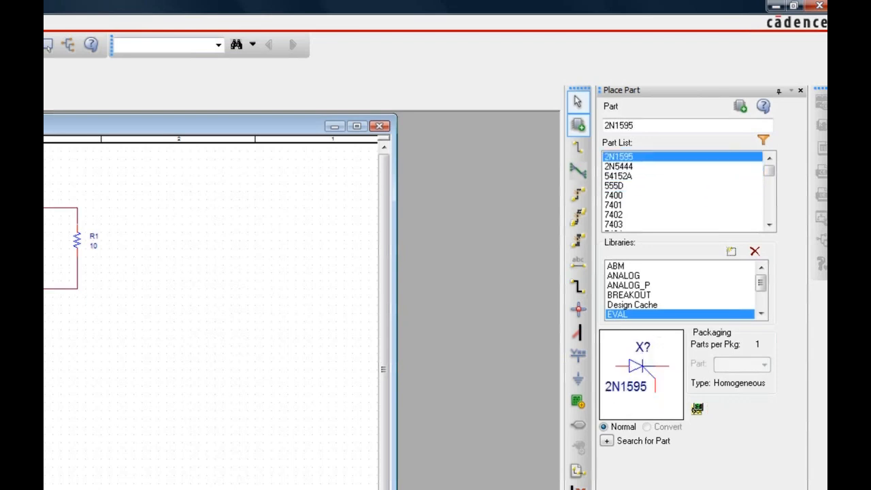